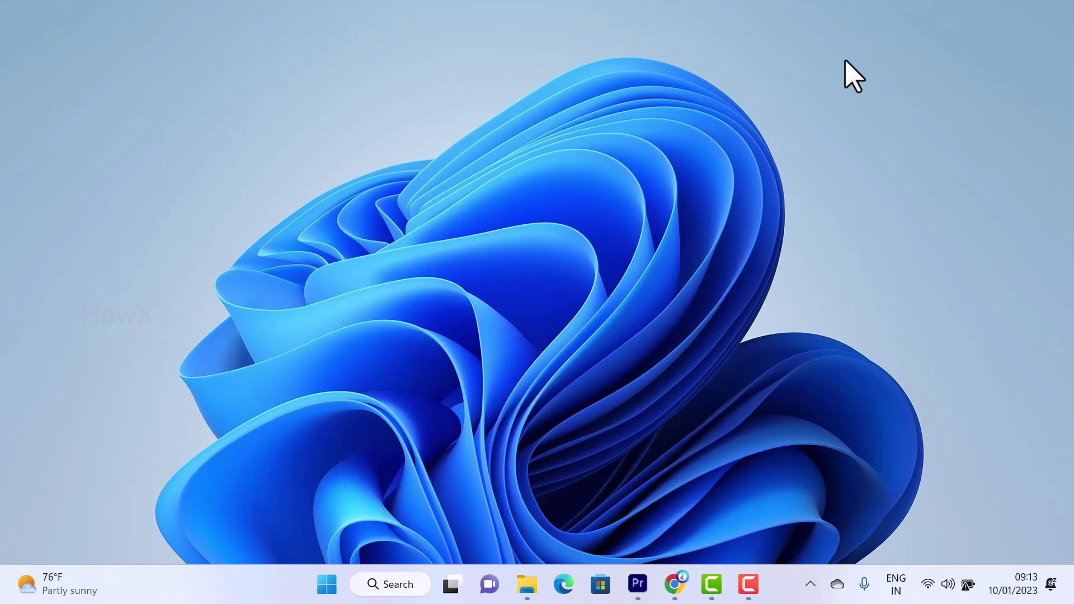
Step: Launch Settings from Start and scroll the System page down to Projecting to this PC
left_click(327, 585)
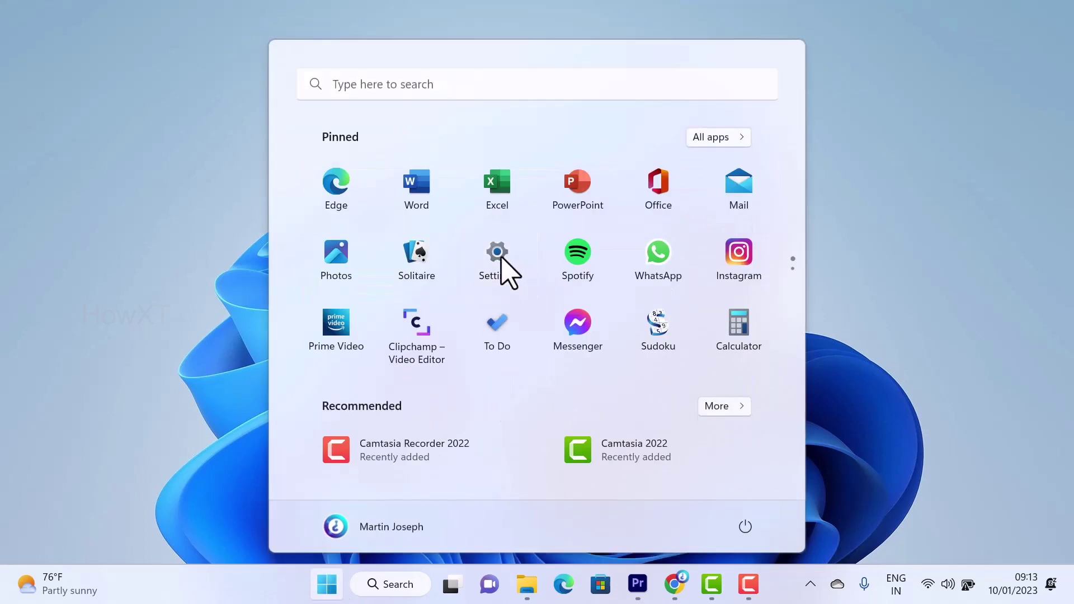
left_click(501, 258)
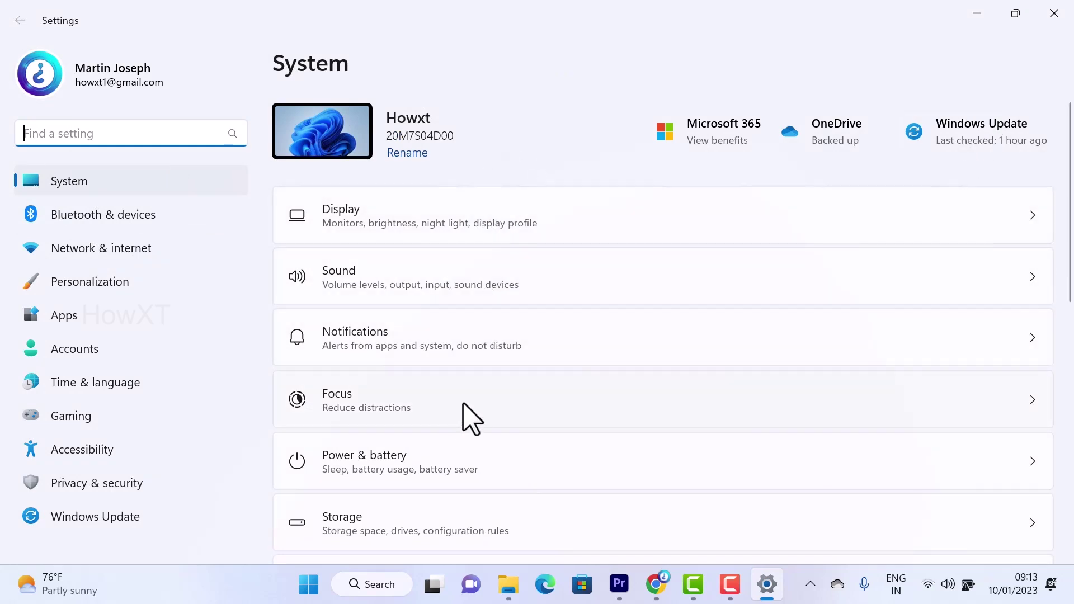
scroll(463, 404, "down", 7)
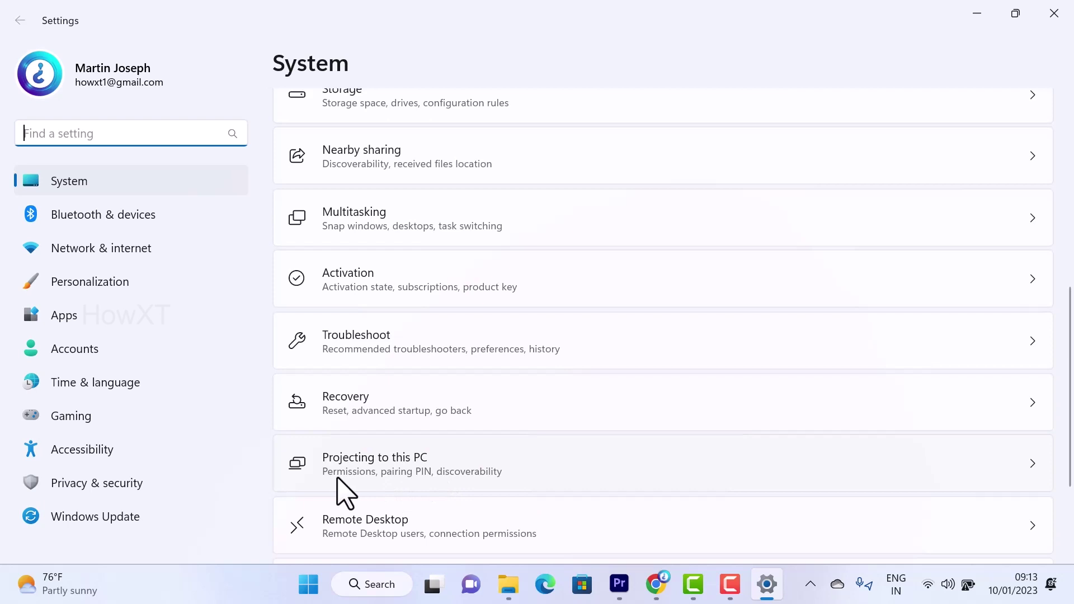
scroll(417, 482, "down", 1)
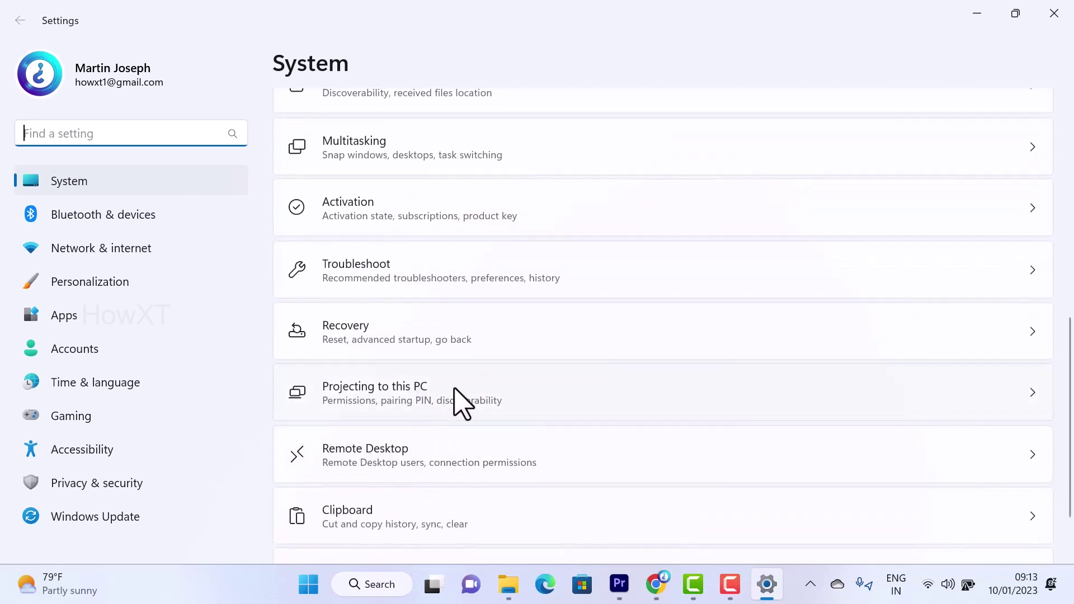
Step: Go from Projecting to this PC to Optional features and begin adding a feature
left_click(452, 410)
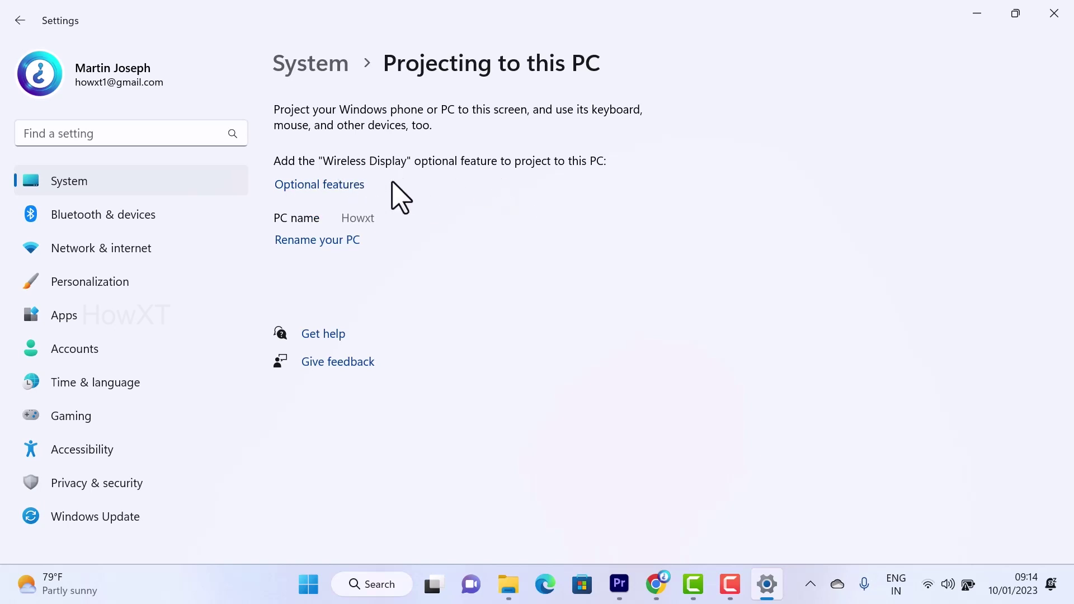
left_click(344, 192)
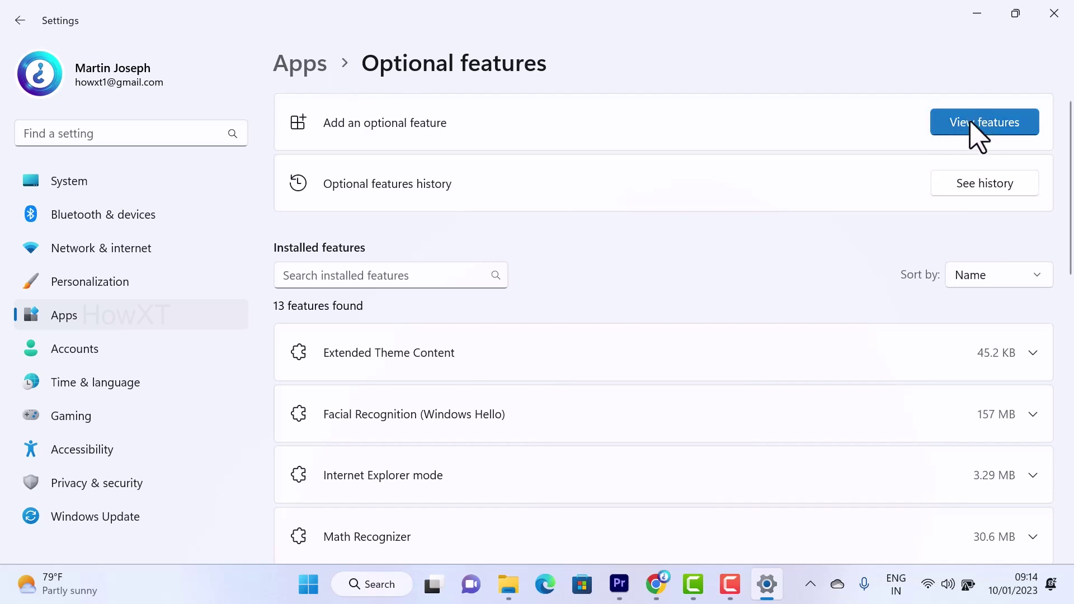
left_click(975, 144)
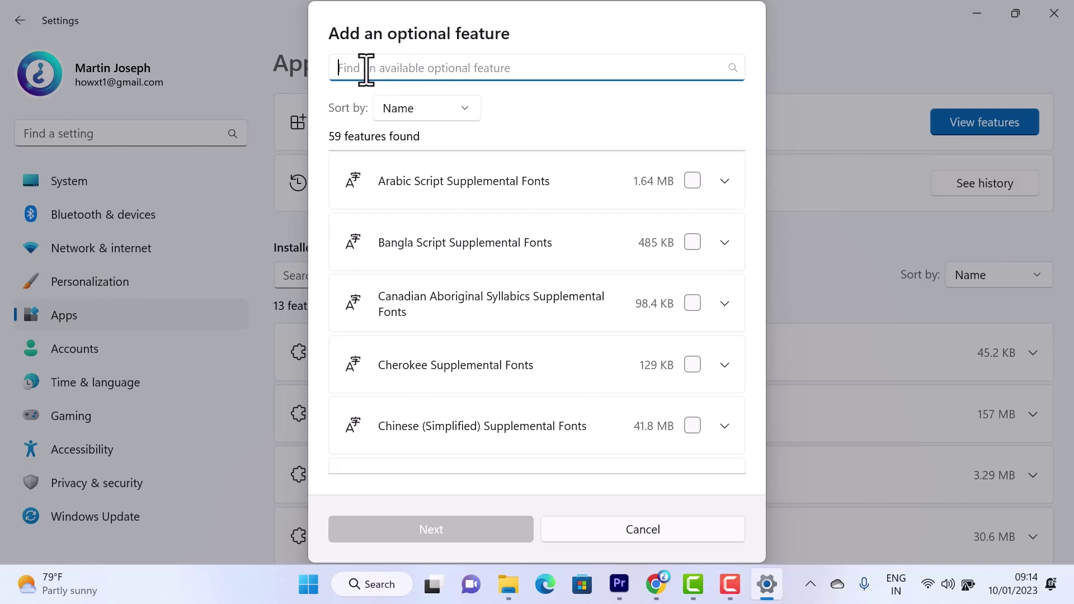
Step: Search 'dis', install the Wireless Display feature, then return to System settings
type("dis")
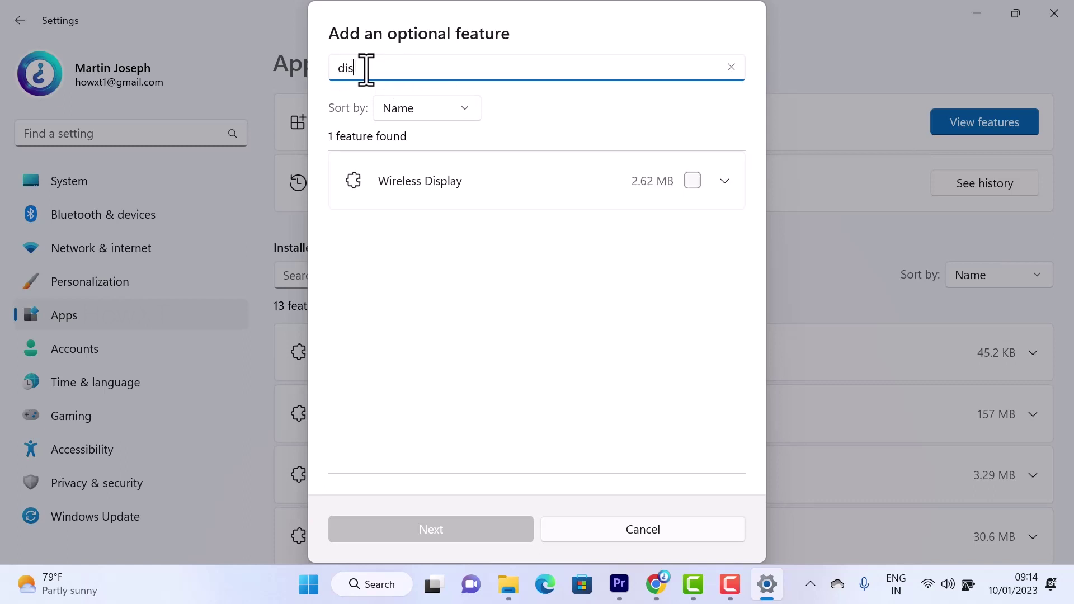
left_click(693, 181)
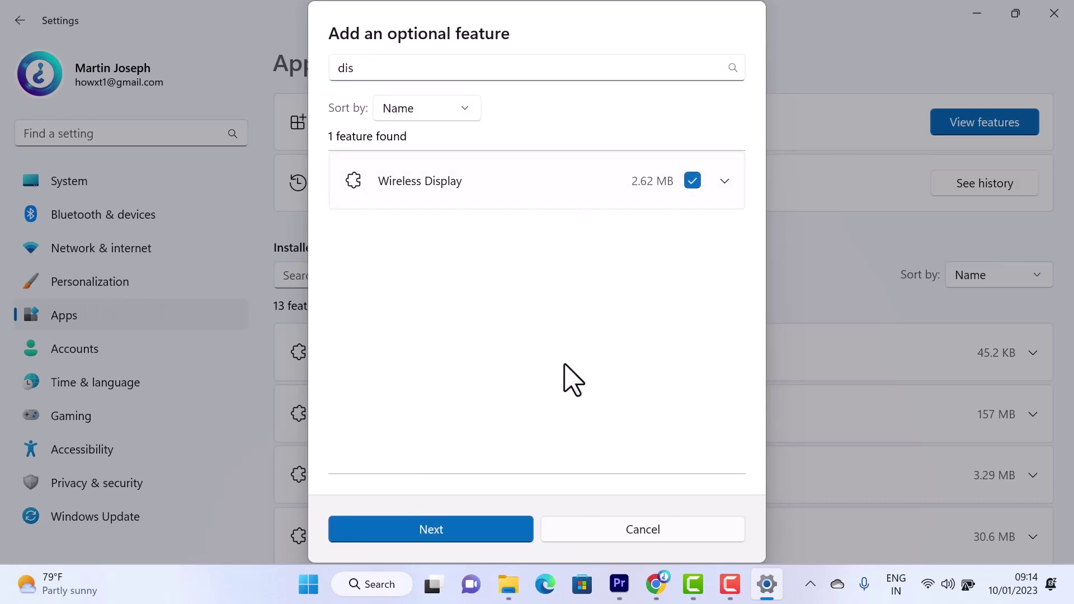
left_click(430, 531)
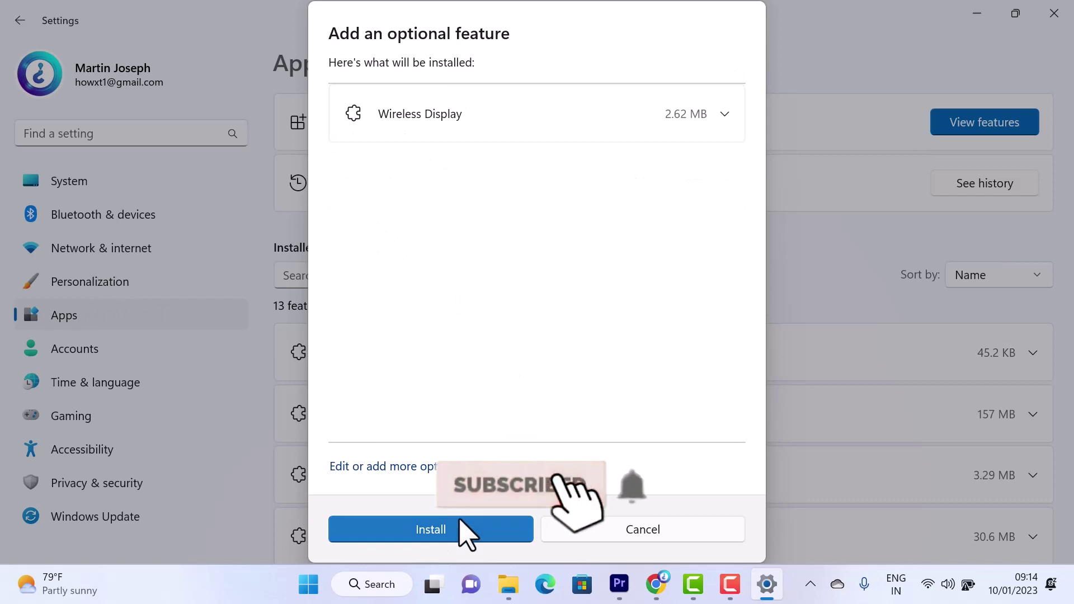
left_click(461, 534)
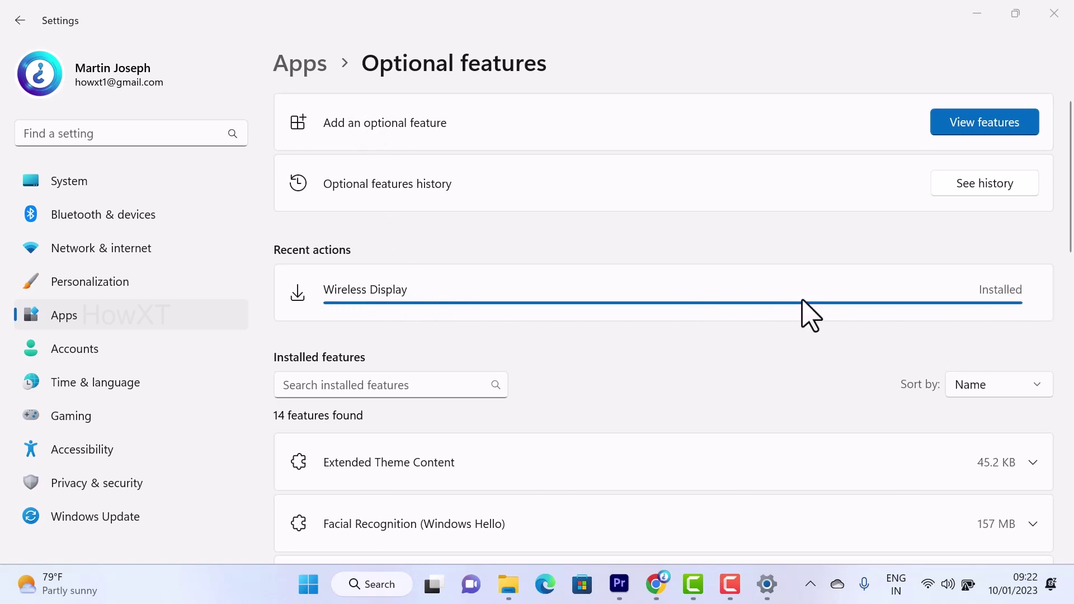
left_click(49, 186)
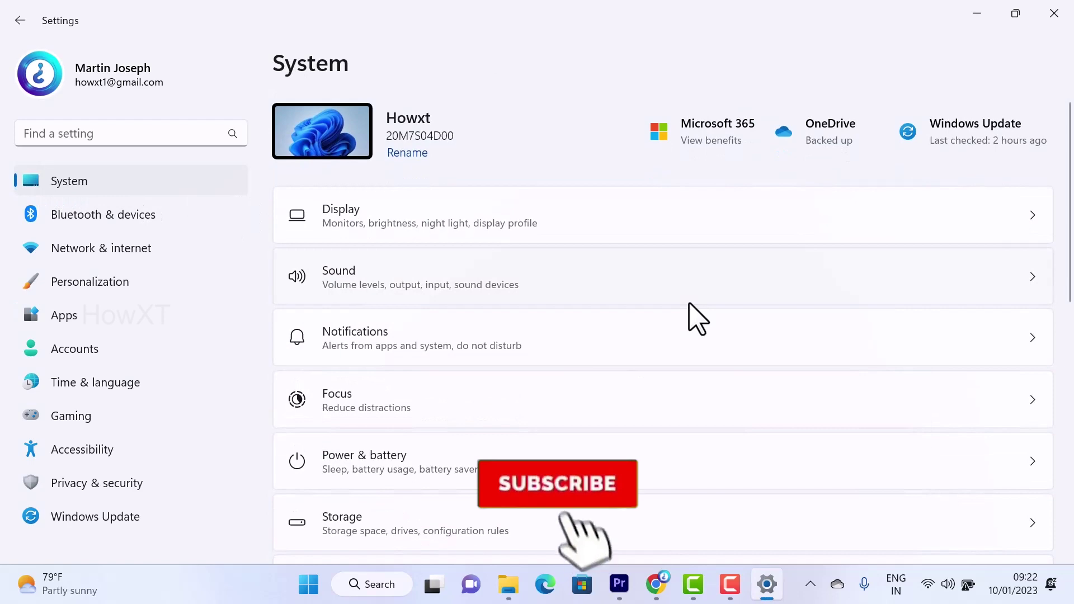
Step: Reopen Projecting to this PC from System, now showing projection options set to Always Off
scroll(690, 312, "down", 5)
scroll(696, 319, "down", 1)
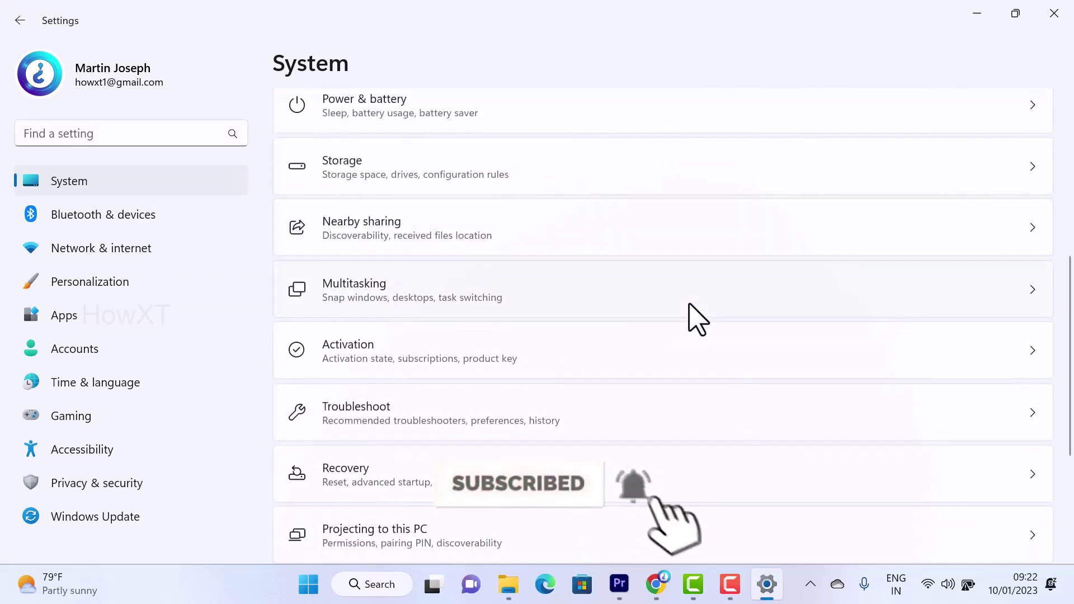
scroll(560, 448, "down", 1)
left_click(361, 464)
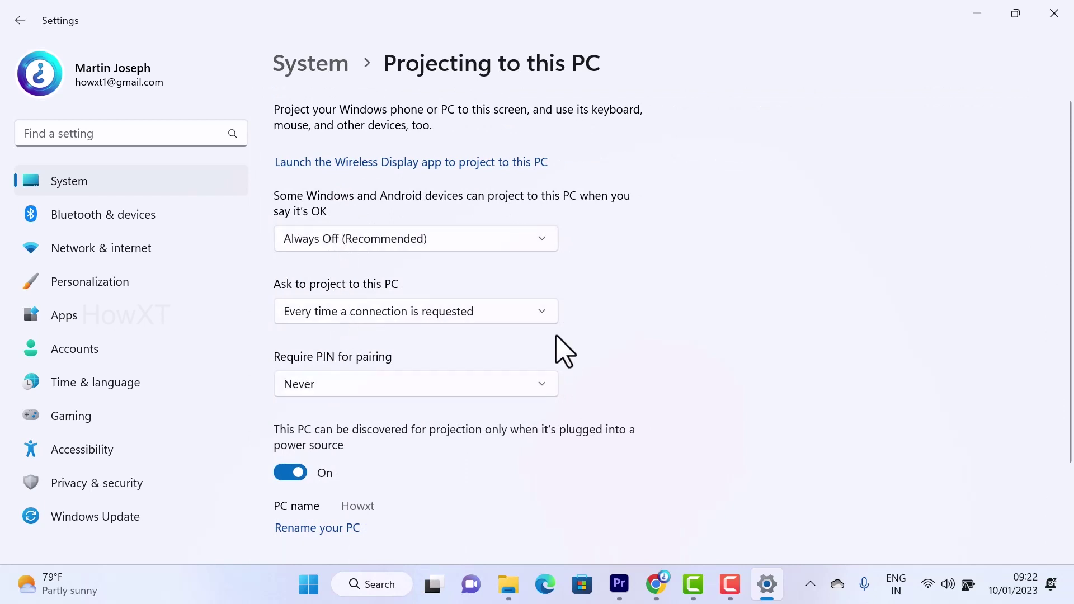
scroll(576, 268, "down", 1)
scroll(391, 263, "up", 1)
Step: Make projection available everywhere on secure networks, asking every time a connection is requested
left_click(419, 239)
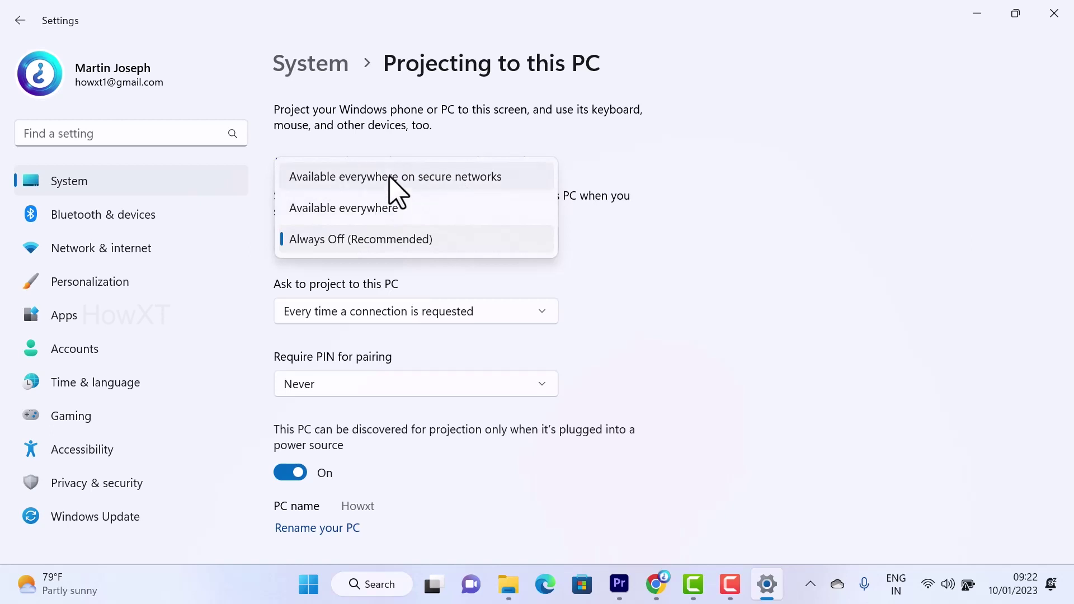
left_click(396, 193)
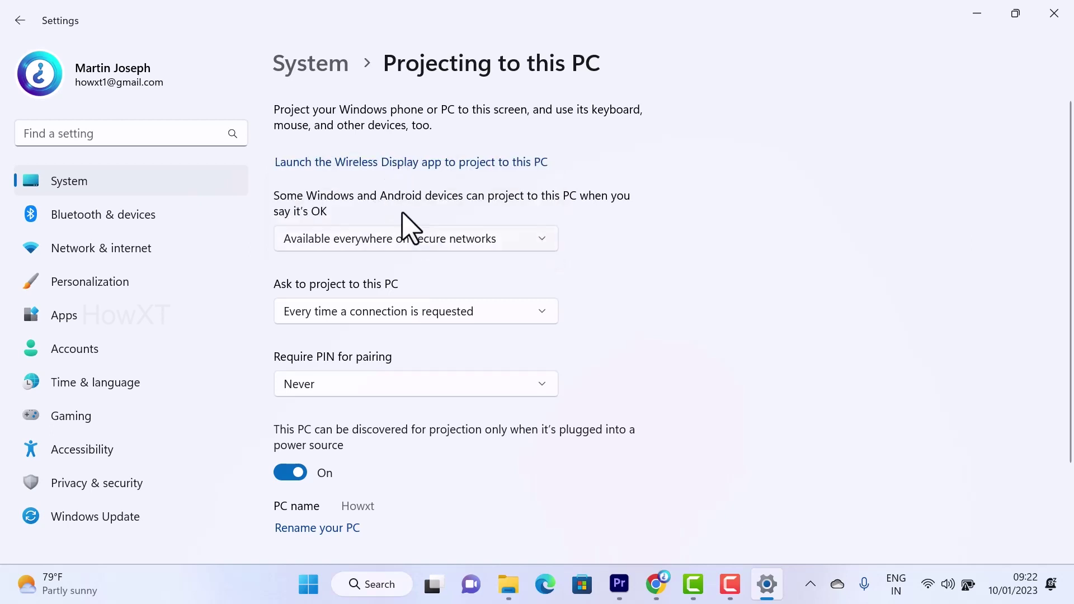
left_click(321, 316)
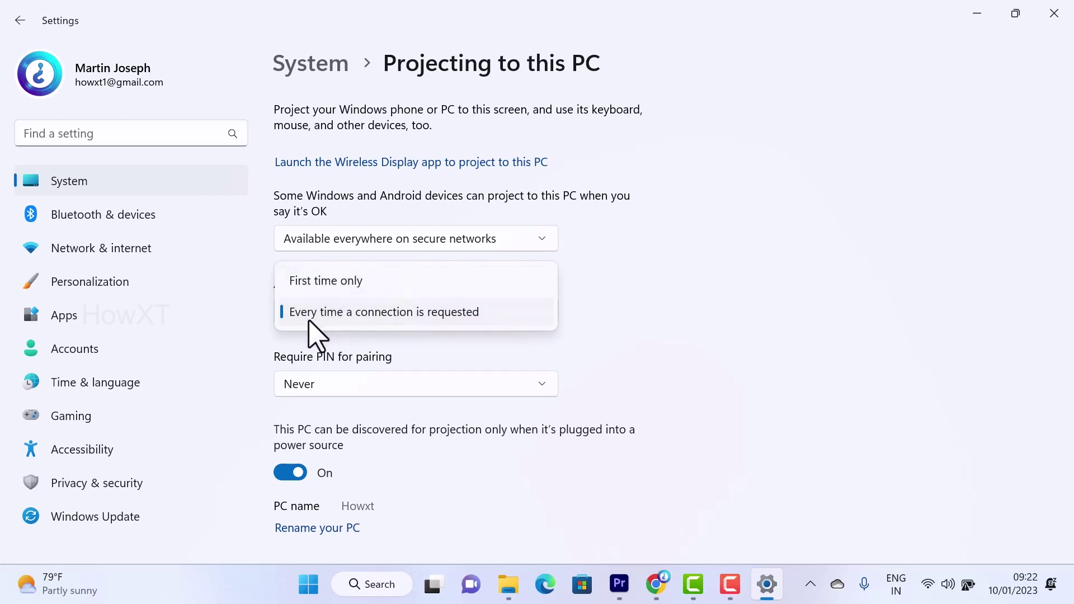
left_click(361, 323)
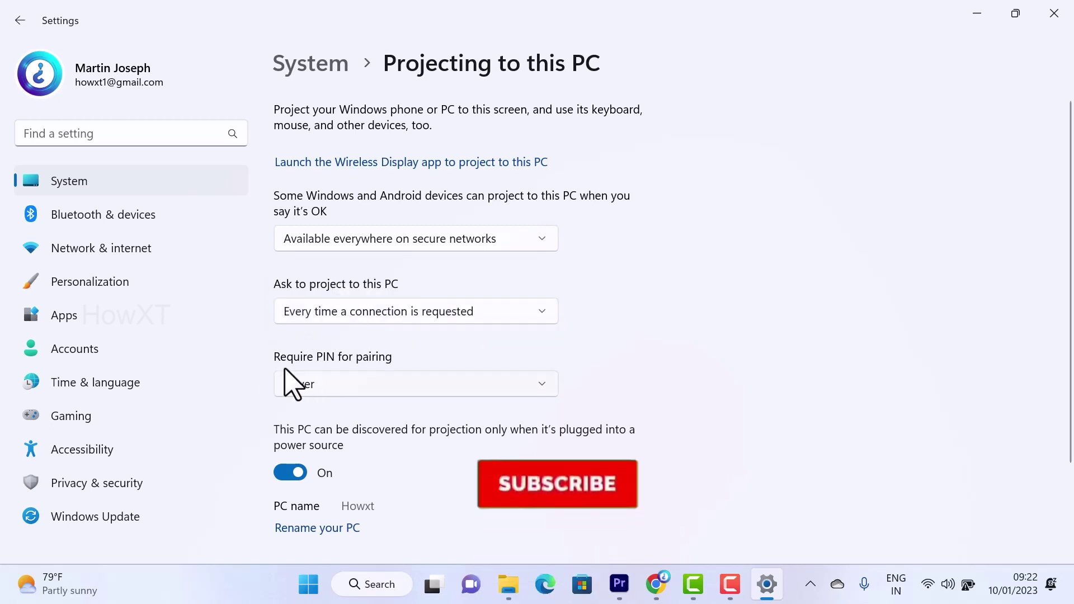
Step: Set Require PIN for pairing to Never and leave plugged-in-only discovery On
left_click(353, 388)
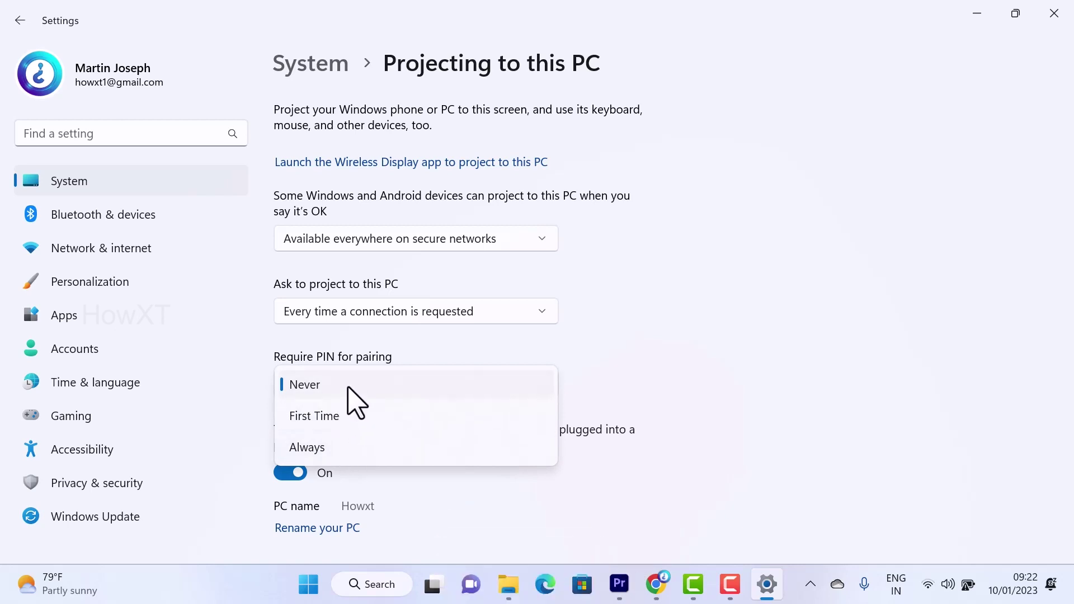
left_click(338, 422)
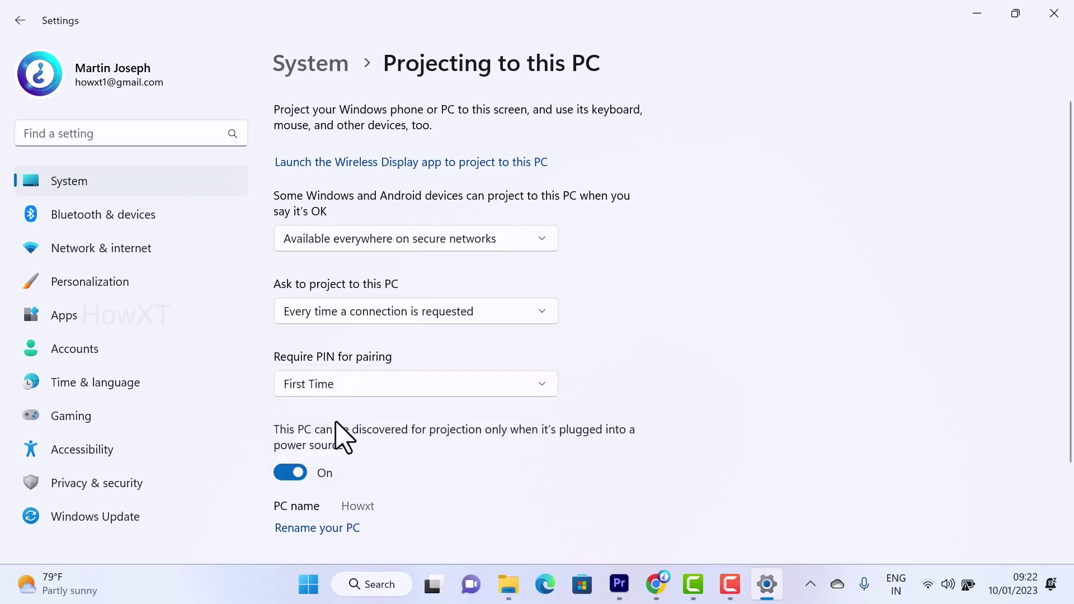
left_click(346, 385)
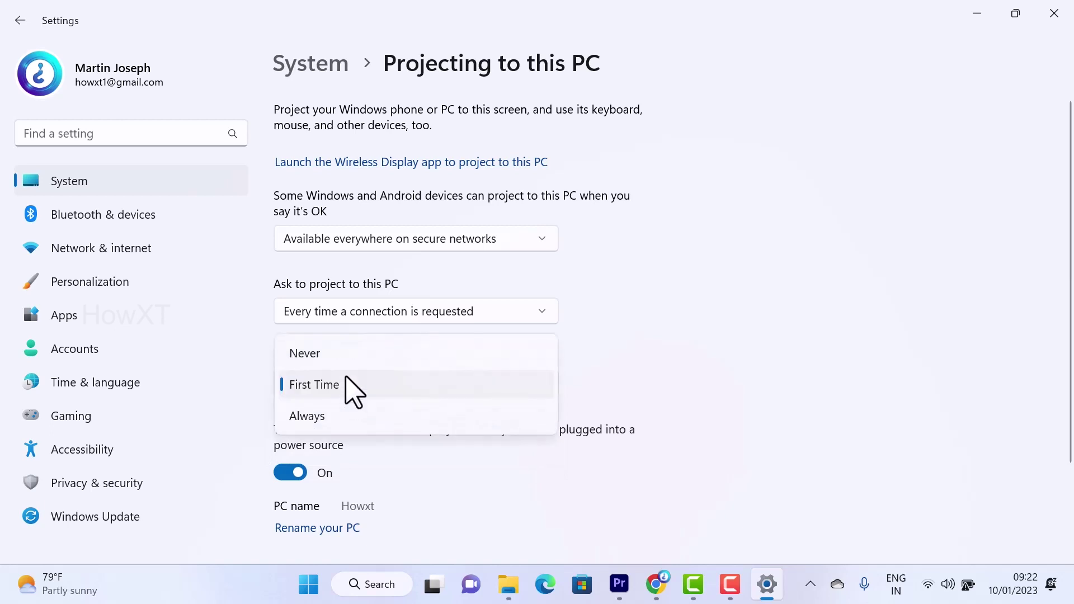
left_click(338, 354)
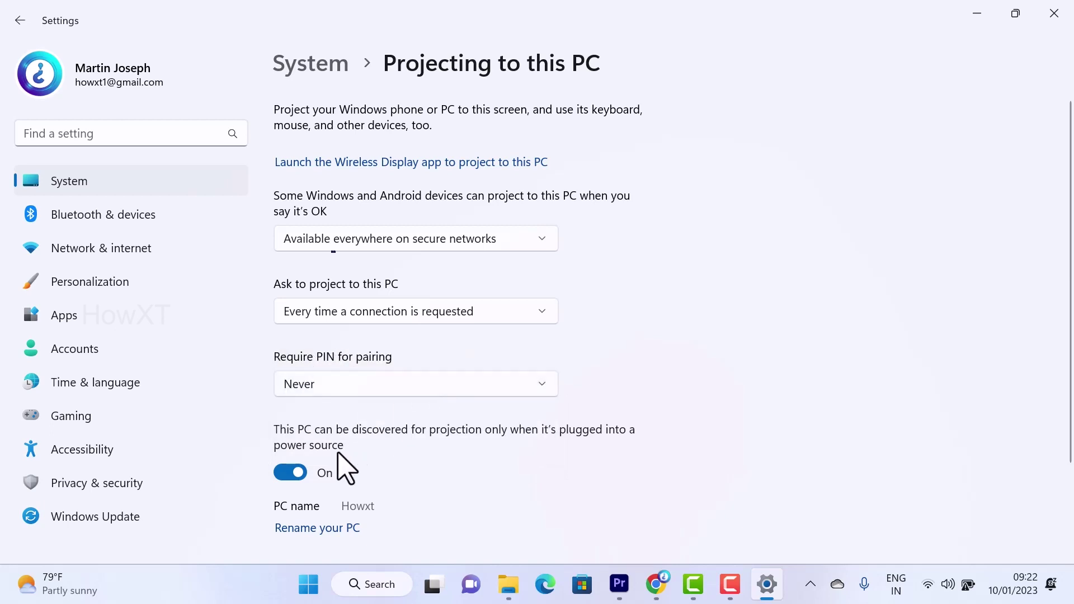
left_click(306, 478)
left_click(290, 476)
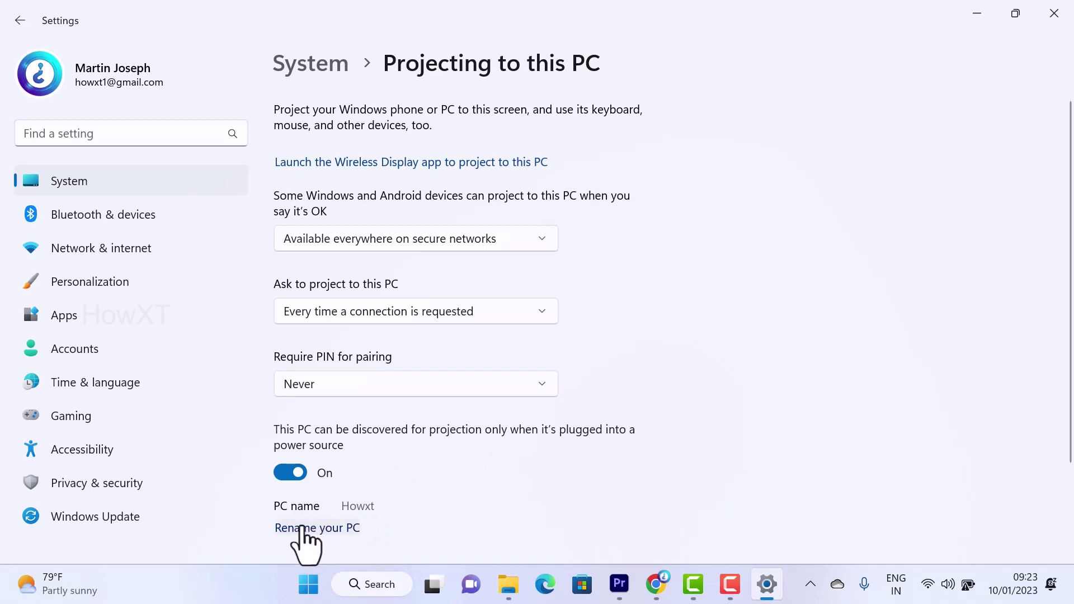
left_click(307, 530)
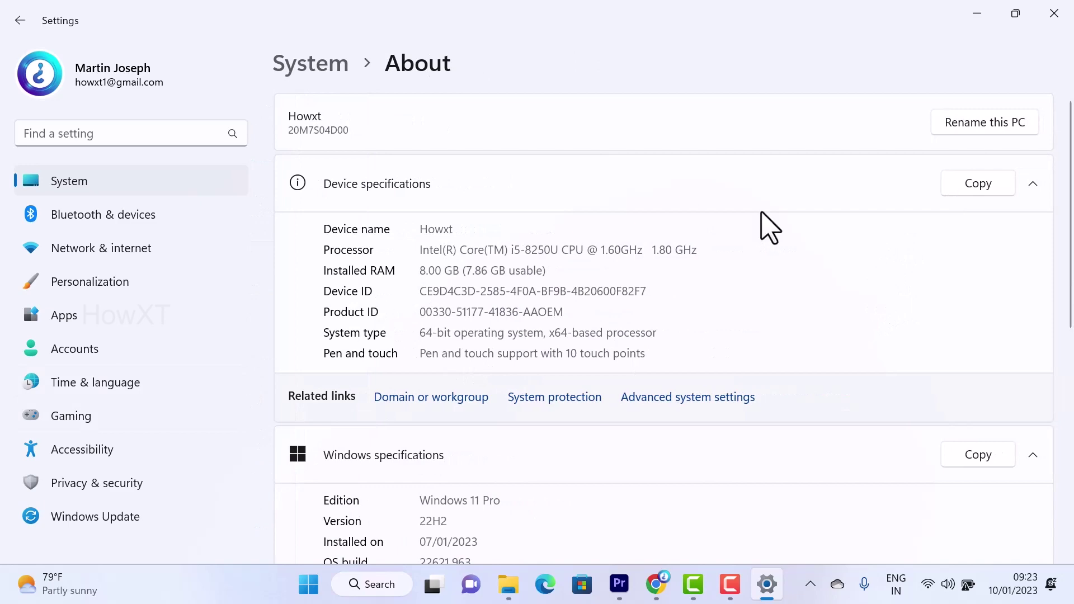
left_click(6, 18)
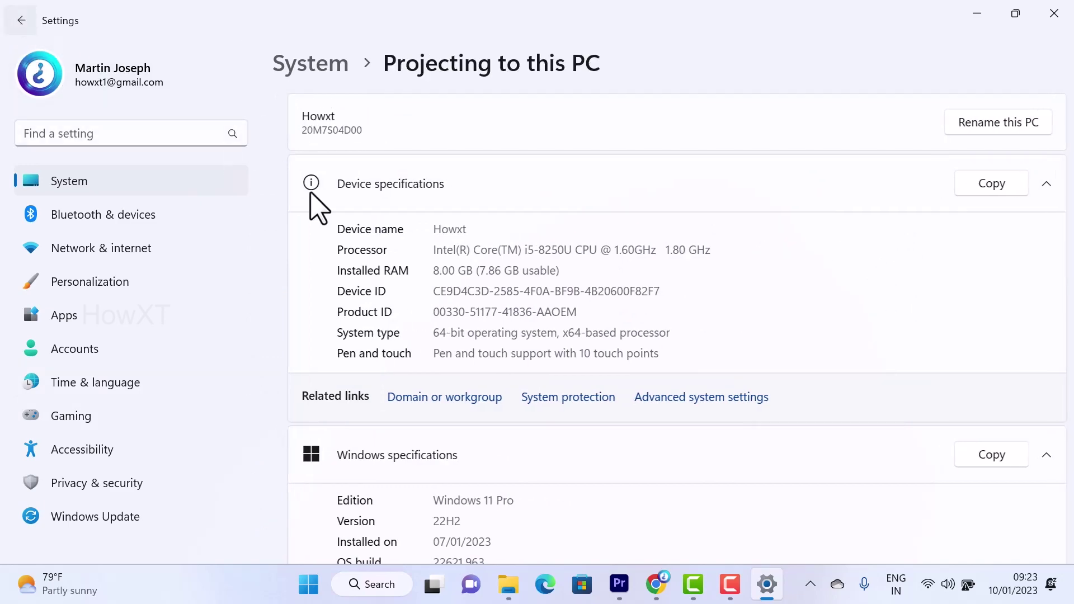
scroll(480, 240, "down", 2)
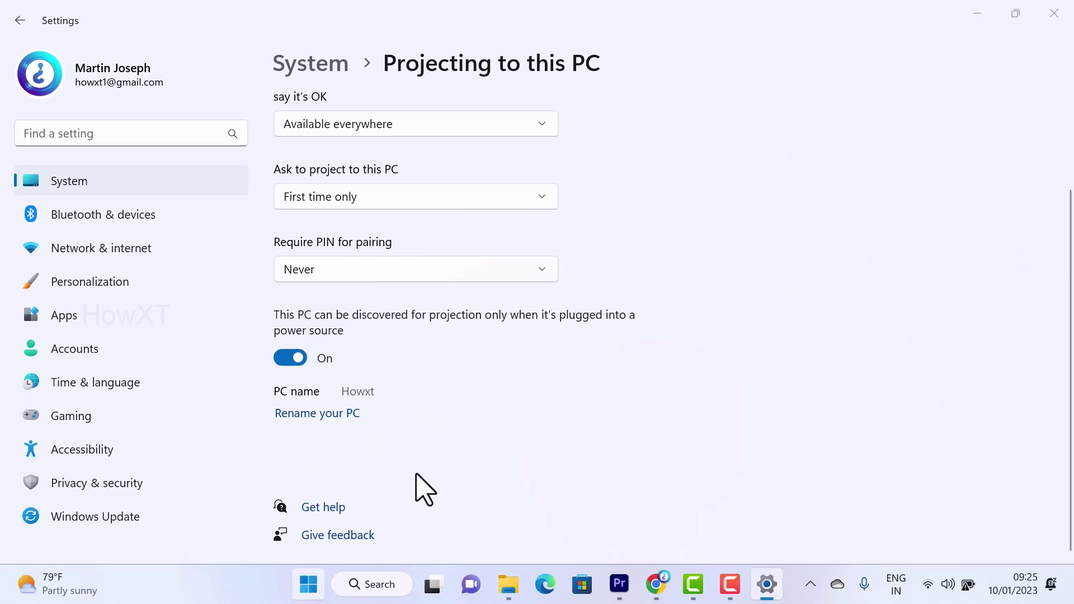
Step: Search Start for 'wire' and launch the Wireless Display app
key("super")
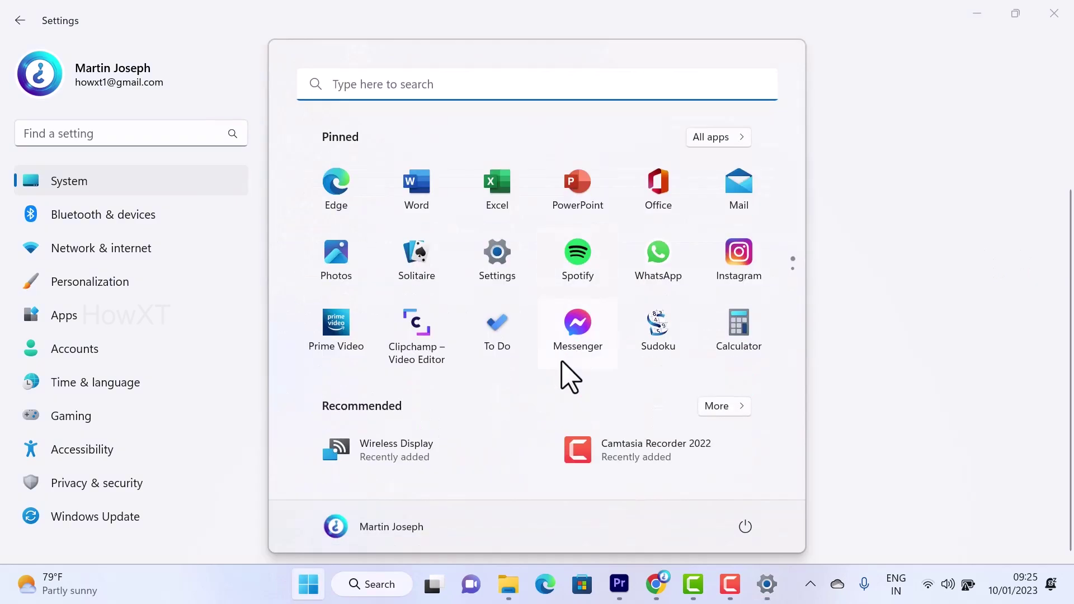
type("wire")
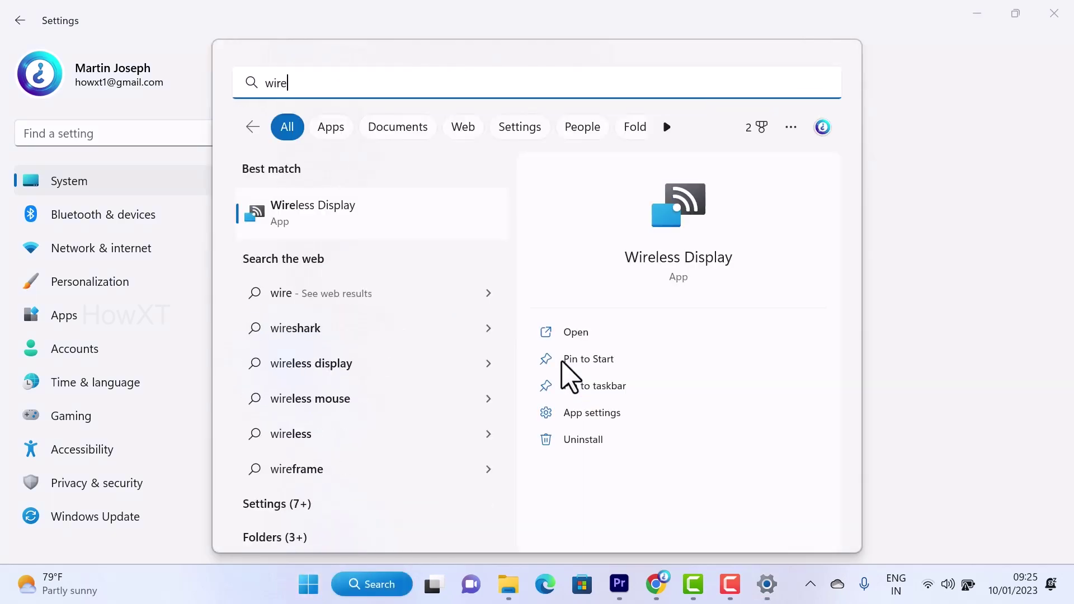
left_click(297, 225)
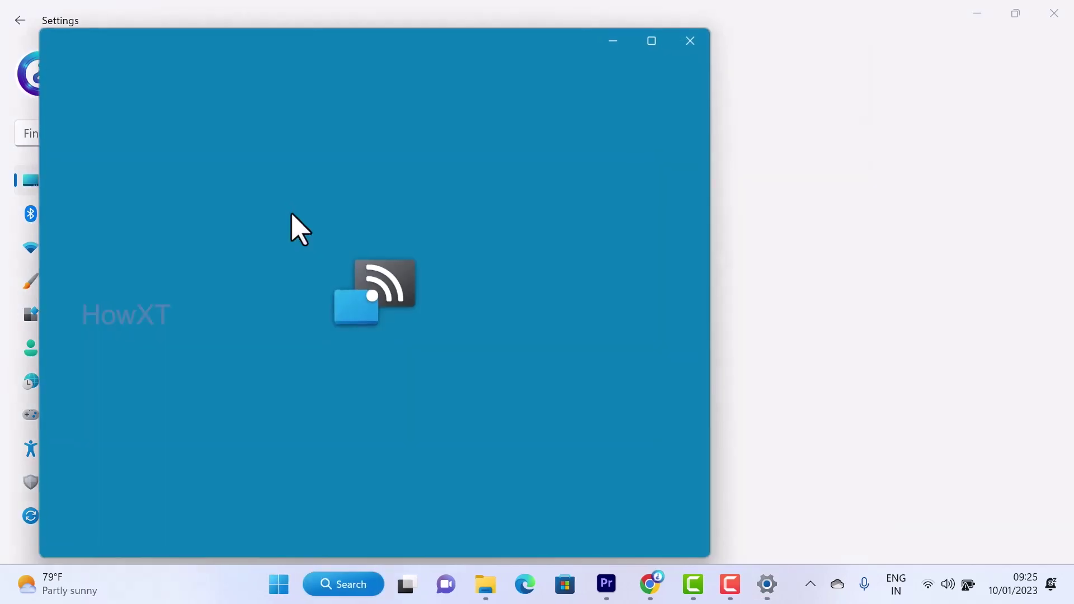